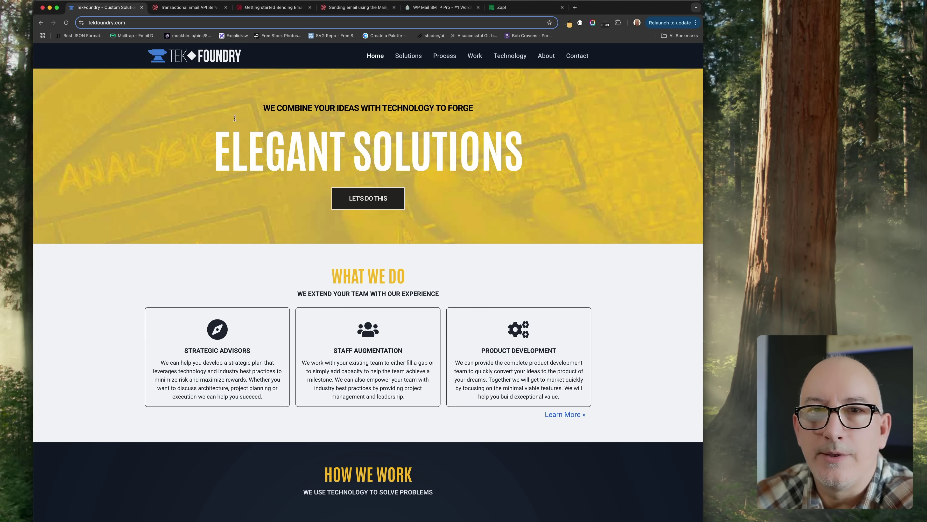
Open the TekFoundry contact form from the Contact link in the footer
{"action": "scroll", "coordinate": [251, 243], "scroll_direction": "down", "scroll_amount": 10}
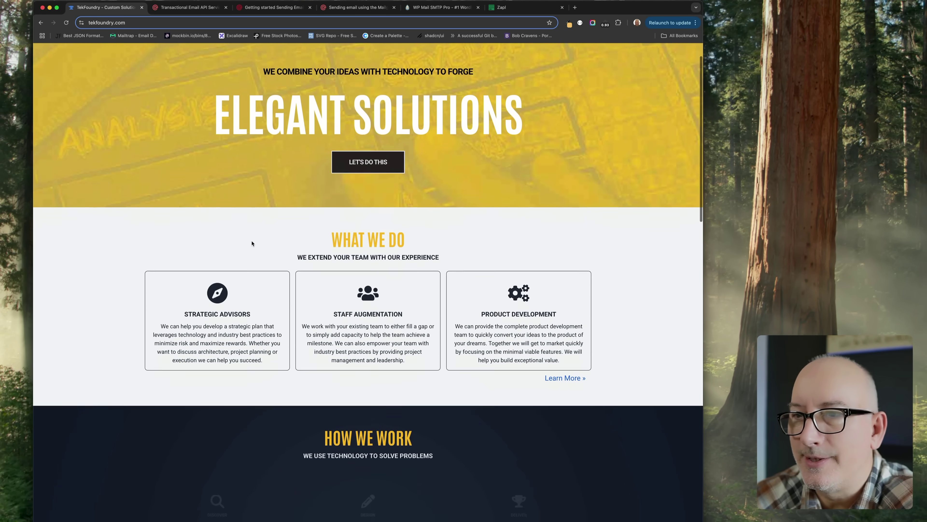
{"action": "scroll", "coordinate": [252, 243], "scroll_direction": "down", "scroll_amount": 14}
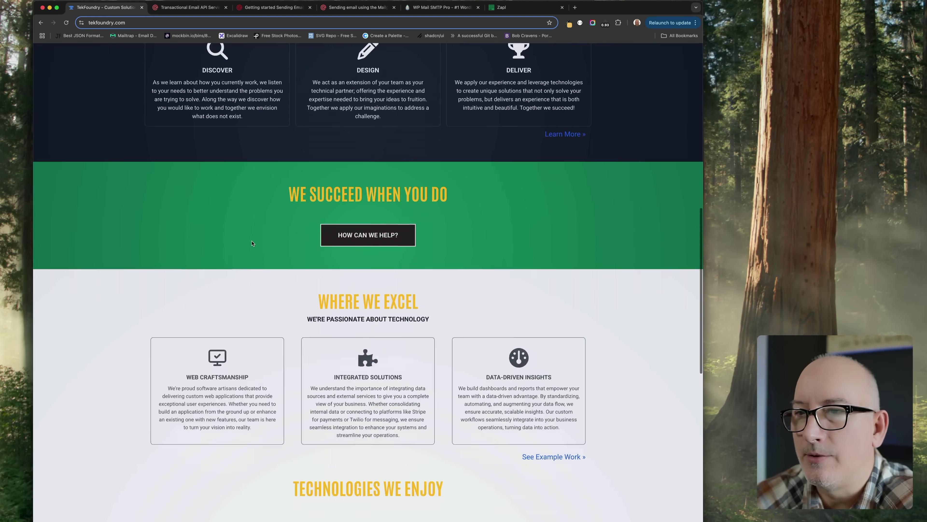
{"action": "scroll", "coordinate": [251, 243], "scroll_direction": "down", "scroll_amount": 1}
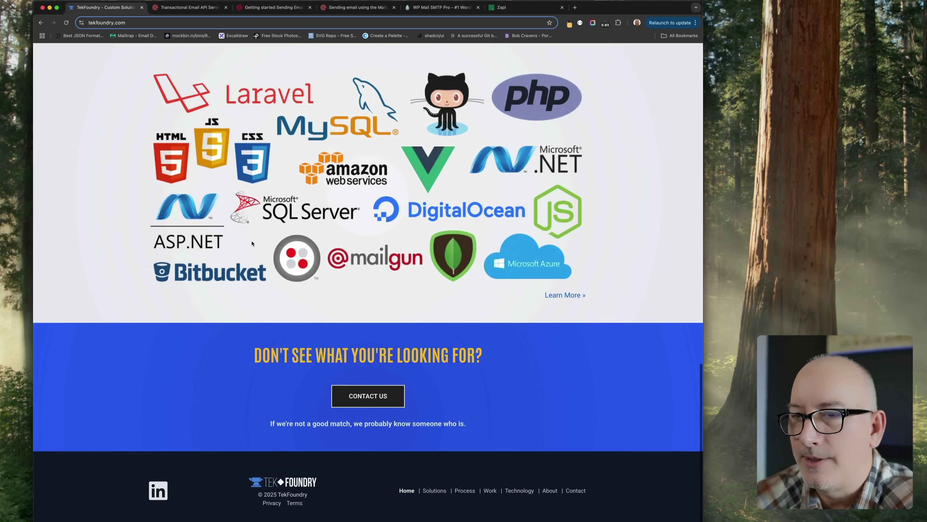
{"action": "left_click", "coordinate": [576, 491]}
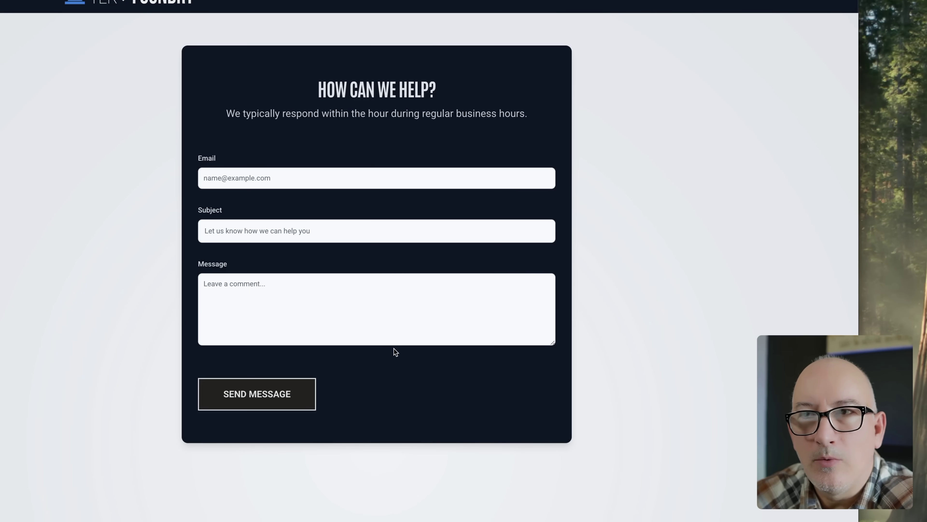
Send a message from a saved e-mail with subject 'Test' and body 'Testing from the video'
{"action": "left_click", "coordinate": [256, 176]}
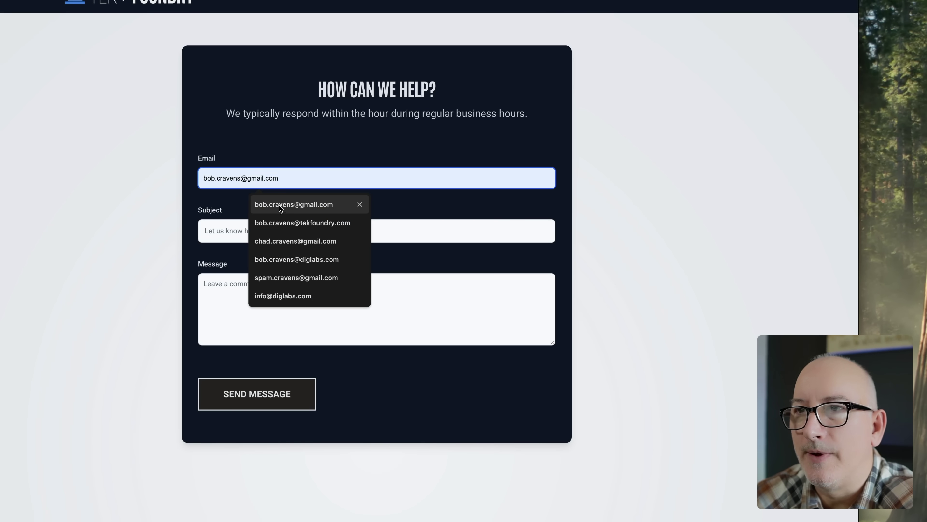
{"action": "left_click", "coordinate": [283, 223]}
{"action": "left_click", "coordinate": [265, 225]}
{"action": "type", "text": "T"}
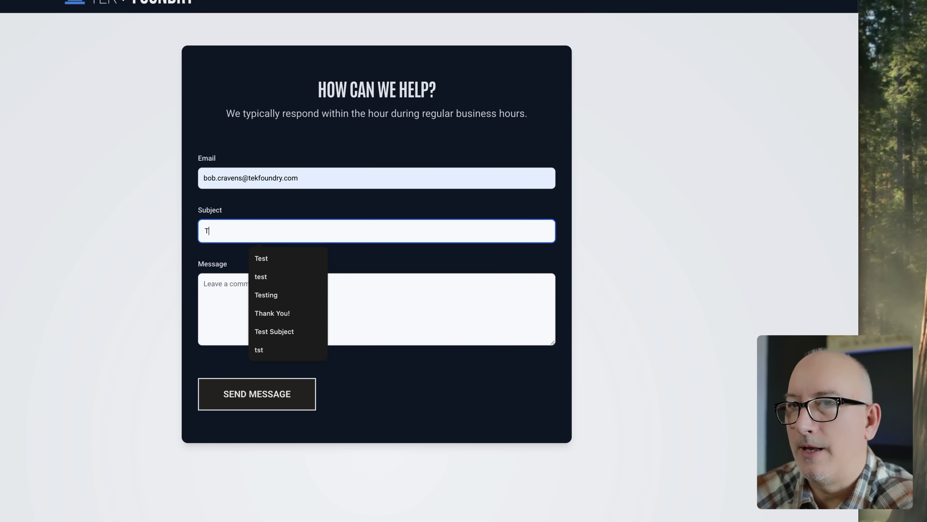
{"action": "type", "text": "est"}
{"action": "left_click", "coordinate": [204, 283]}
{"action": "type", "text": "Testing from the video"}
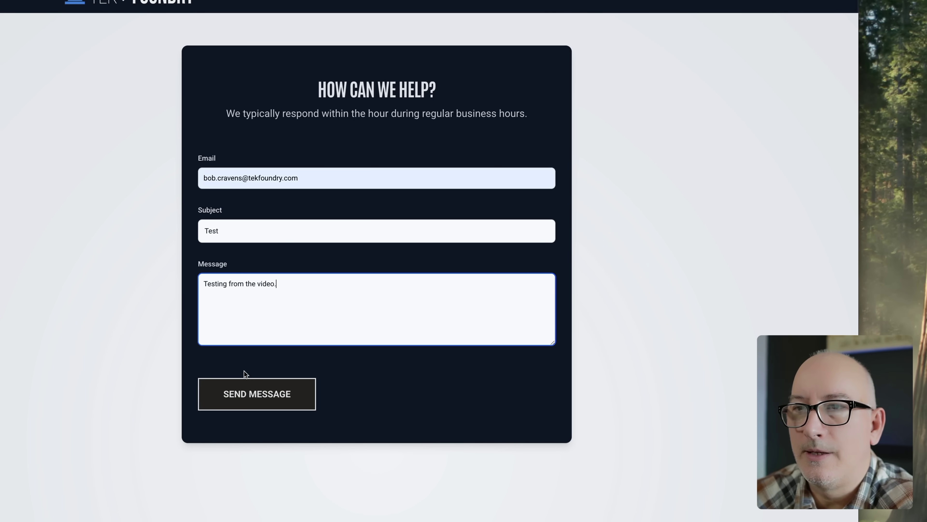
{"action": "left_click", "coordinate": [249, 385]}
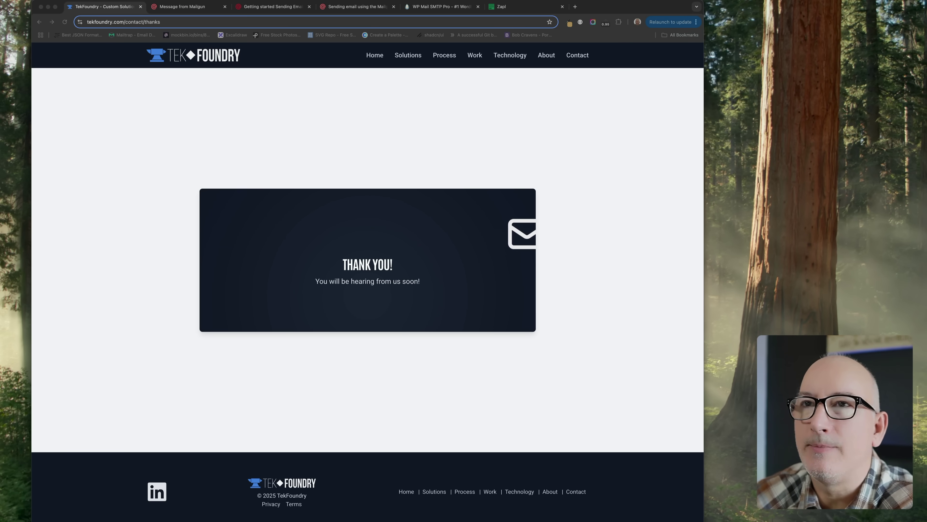
Switch to the Mailgun 'Transactional Email API Service' browser tab
{"action": "left_click", "coordinate": [187, 6]}
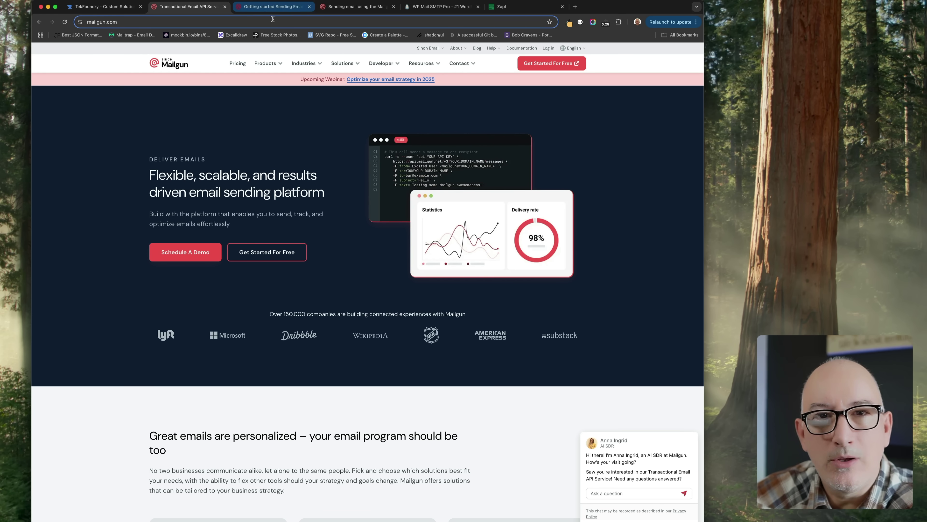
Scroll through Mailgun's Domains docs, then move to the PHP API blog post tab
{"action": "left_click", "coordinate": [280, 7]}
{"action": "scroll", "coordinate": [244, 189], "scroll_direction": "up", "scroll_amount": 10}
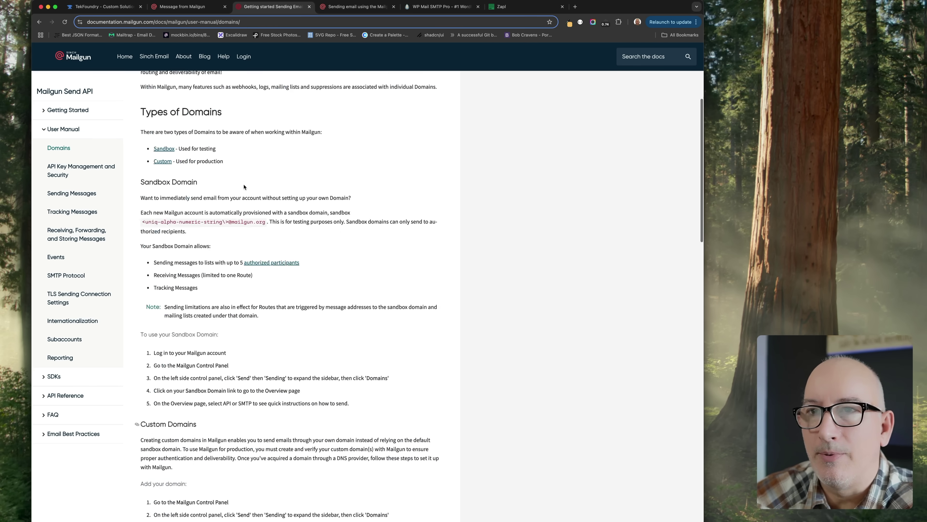
{"action": "scroll", "coordinate": [251, 219], "scroll_direction": "down", "scroll_amount": 12}
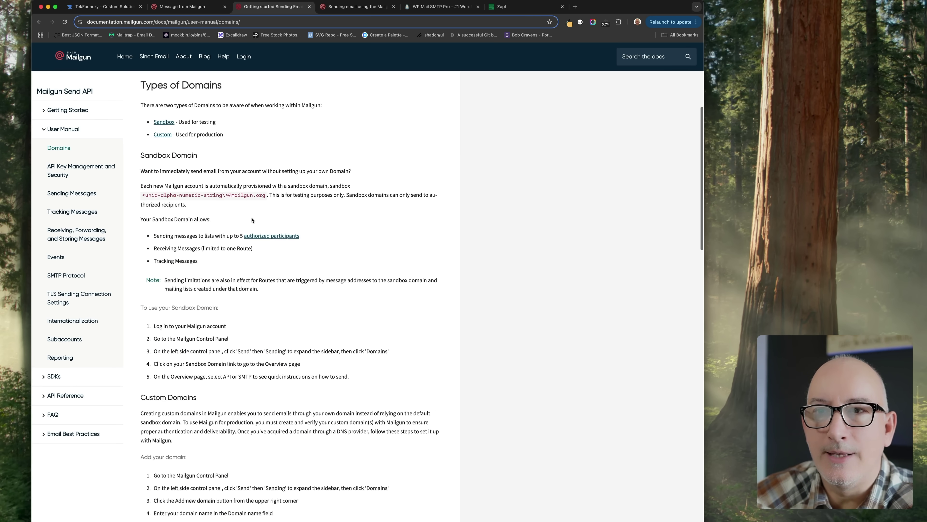
{"action": "scroll", "coordinate": [252, 219], "scroll_direction": "down", "scroll_amount": 4}
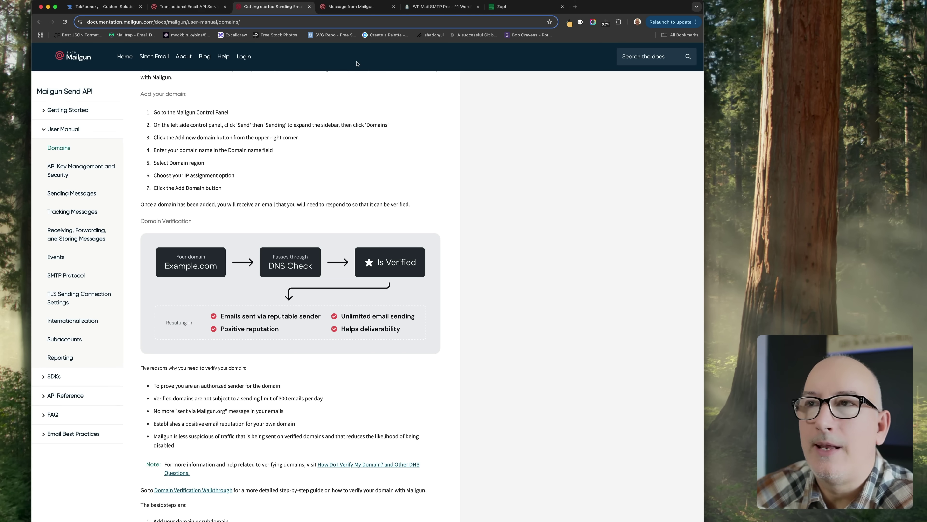
{"action": "key", "text": "ctrl+Tab"}
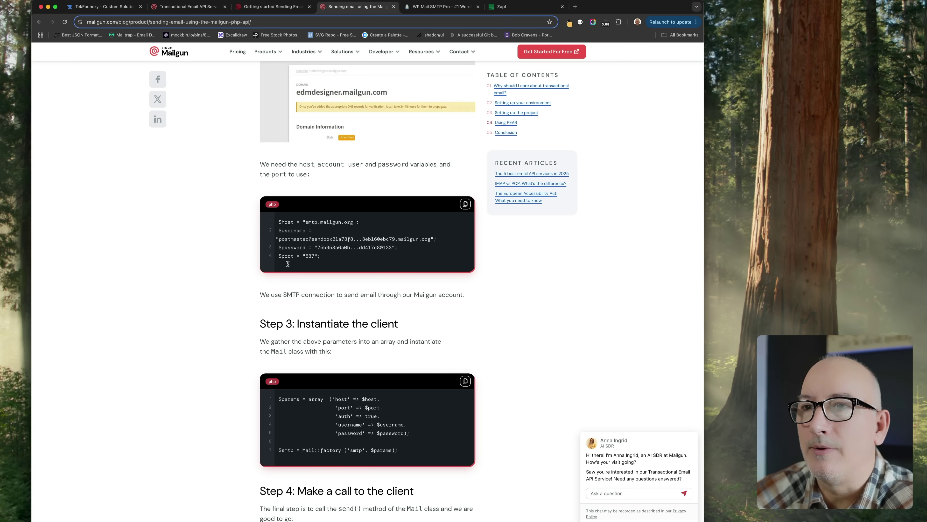
Skim the Mailgun PHP API blog post to Step 2, then switch to WP Mail SMTP
{"action": "scroll", "coordinate": [288, 266], "scroll_direction": "up", "scroll_amount": 20}
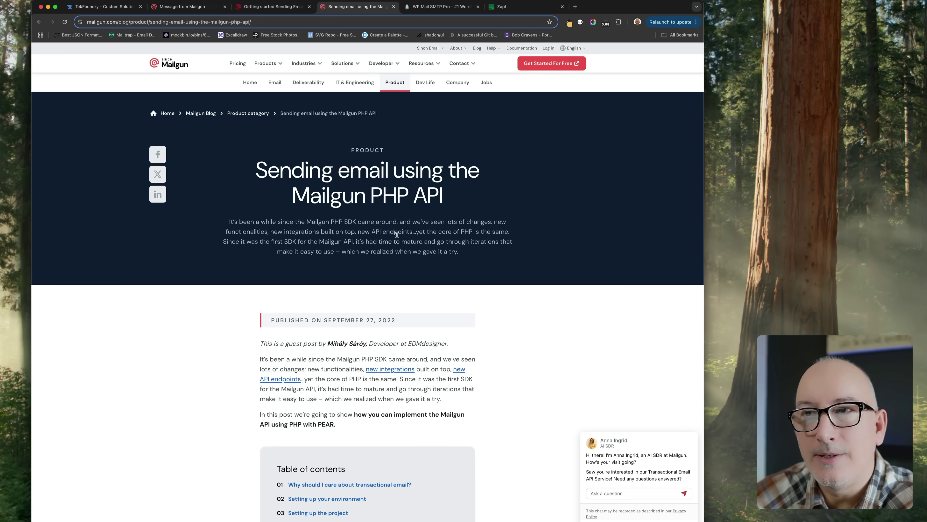
{"action": "scroll", "coordinate": [397, 234], "scroll_direction": "down", "scroll_amount": 3}
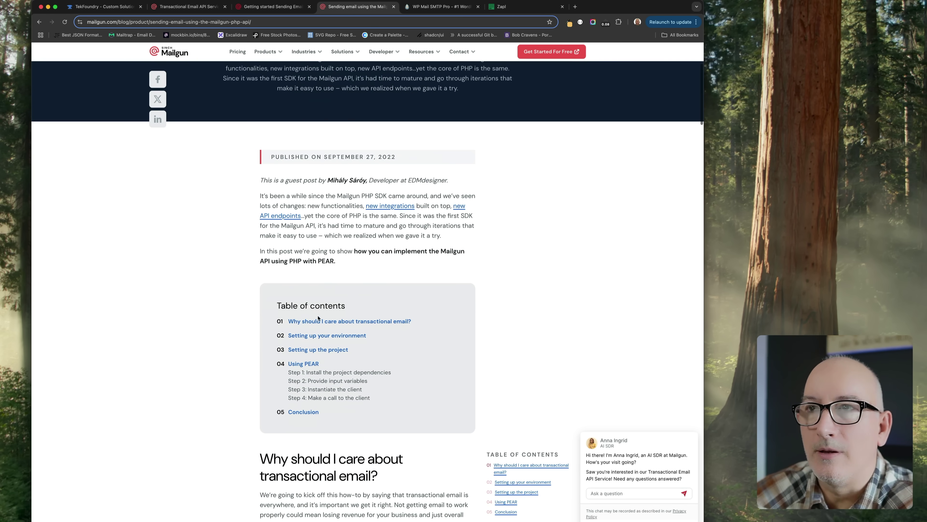
{"action": "scroll", "coordinate": [320, 321], "scroll_direction": "down", "scroll_amount": 10}
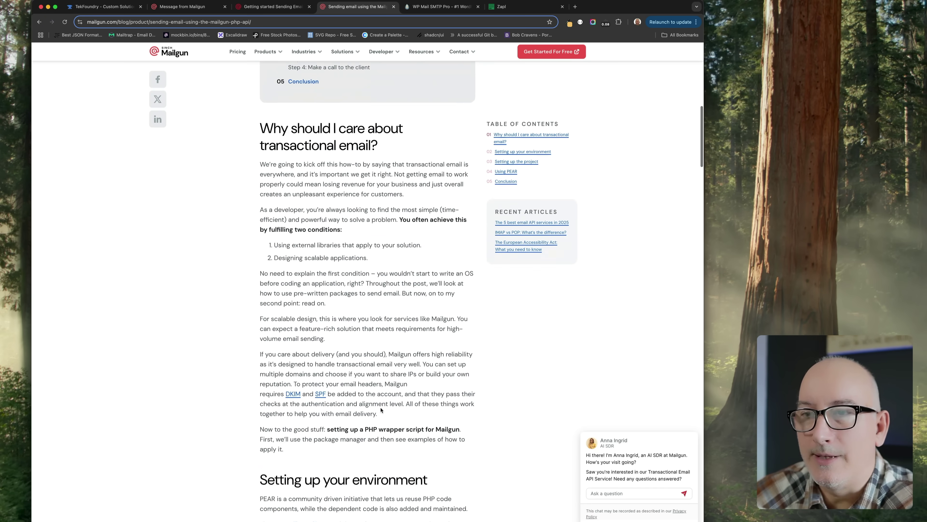
{"action": "scroll", "coordinate": [381, 409], "scroll_direction": "down", "scroll_amount": 10}
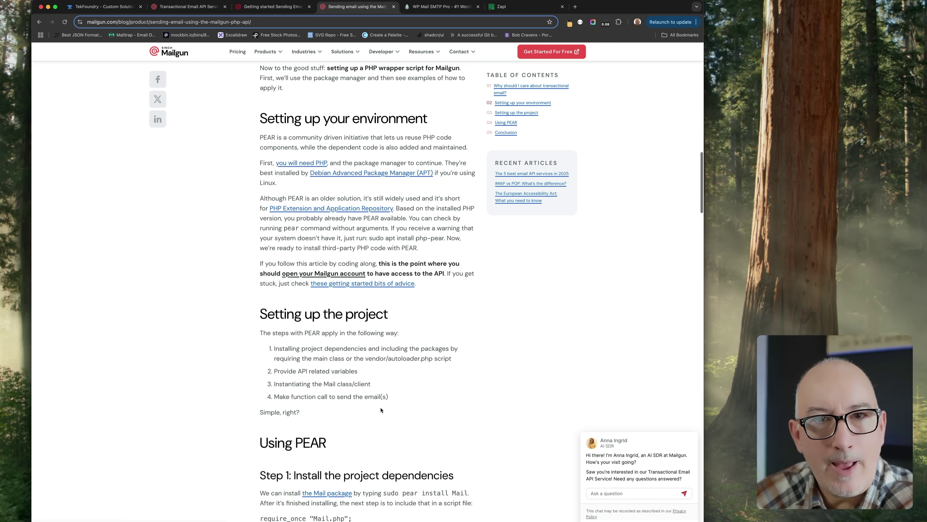
{"action": "scroll", "coordinate": [381, 409], "scroll_direction": "down", "scroll_amount": 3}
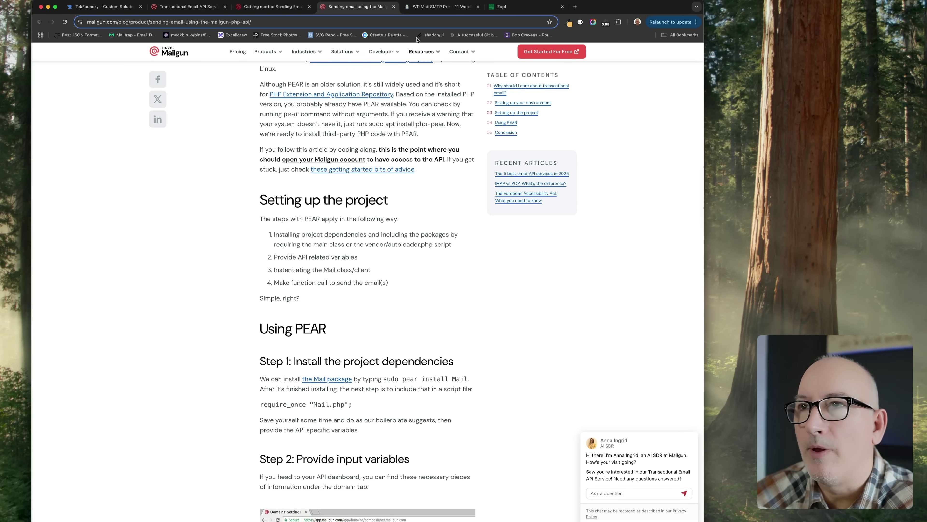
{"action": "left_click", "coordinate": [431, 7]}
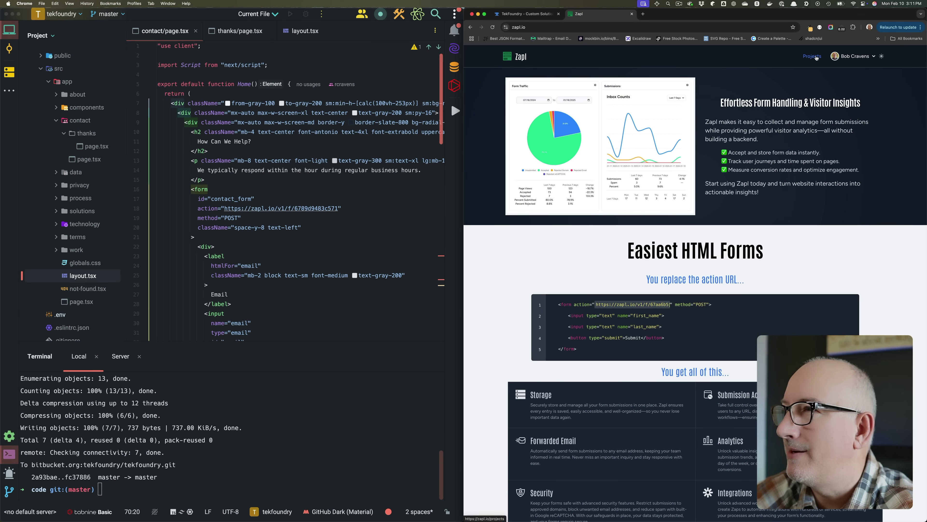
Verify the TekFoundry project's allowed domain is tekfoundry.com, then open its forms list
{"action": "left_click", "coordinate": [812, 57]}
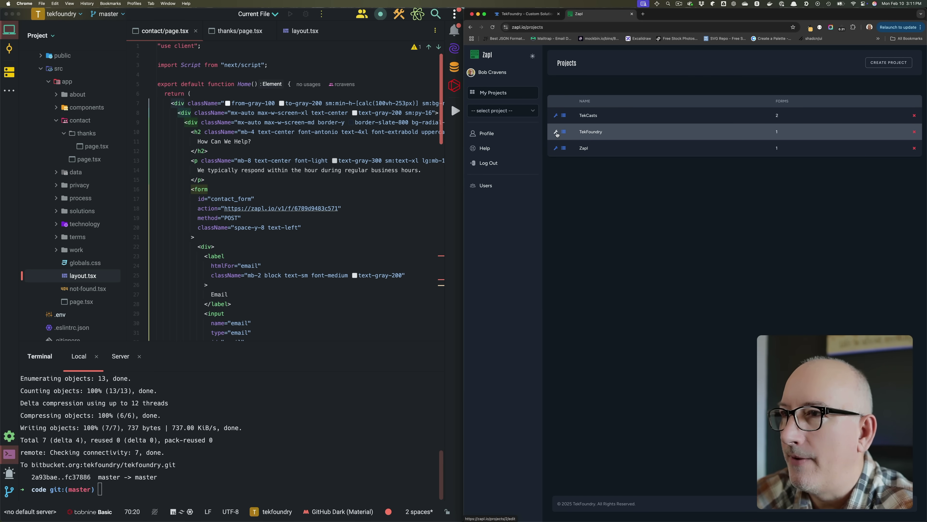
{"action": "left_click", "coordinate": [556, 134]}
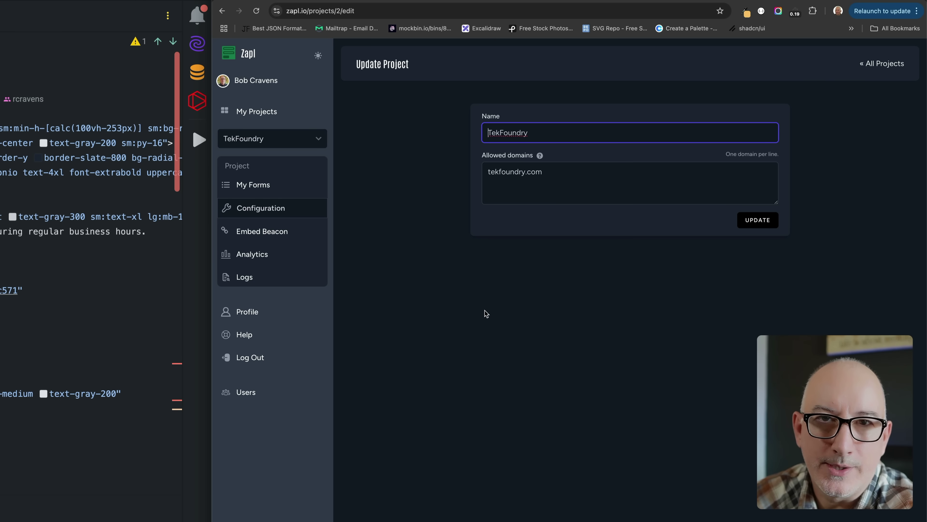
{"action": "left_click_drag", "start_coordinate": [543, 172], "coordinate": [461, 173]}
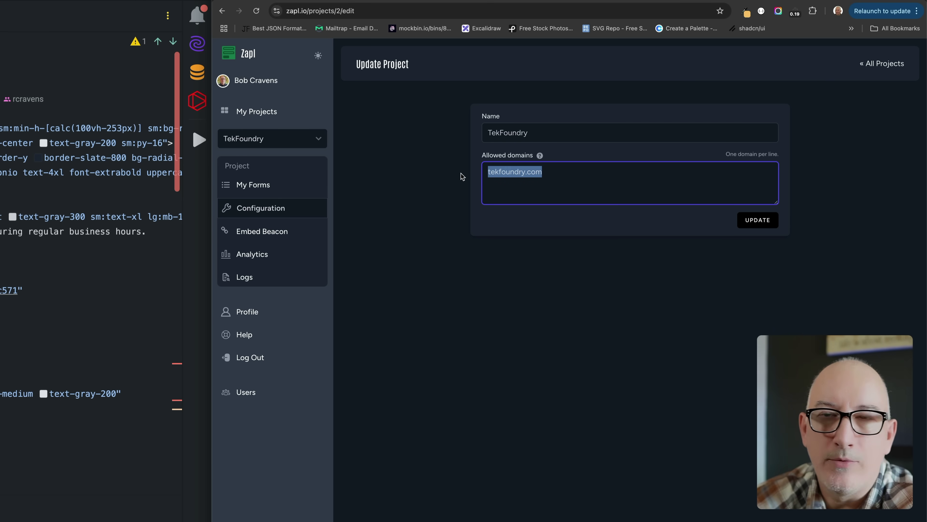
{"action": "left_click", "coordinate": [473, 260]}
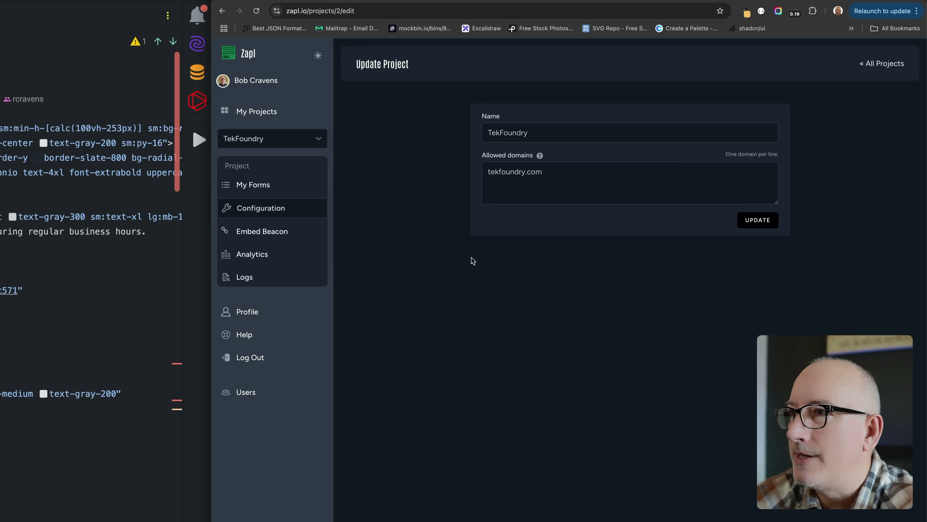
{"action": "left_click_drag", "start_coordinate": [490, 173], "coordinate": [569, 178]}
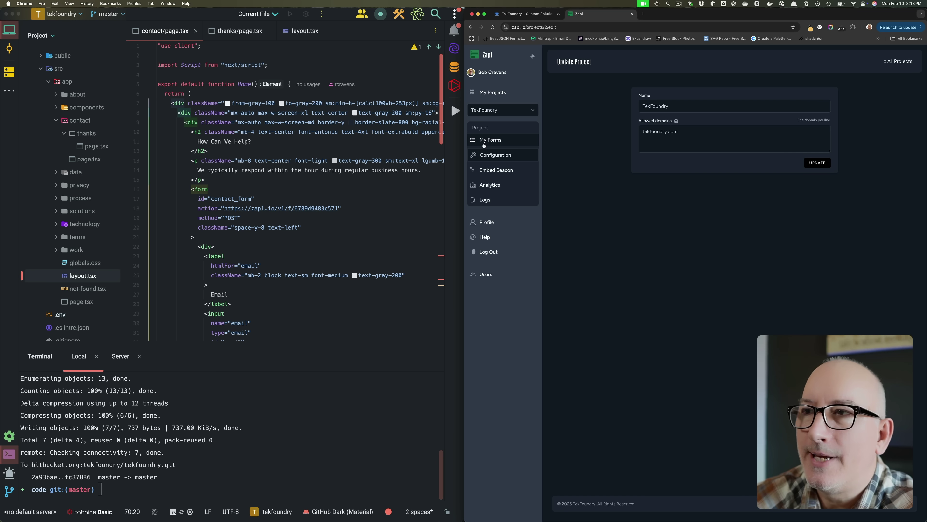
{"action": "left_click", "coordinate": [489, 141]}
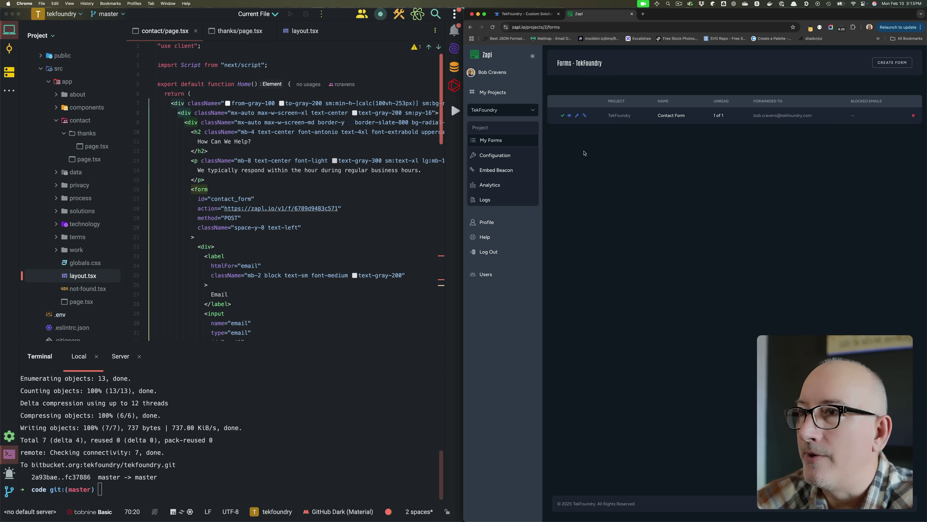
Edit the Contact Form row in the Forms - TekFoundry list
{"action": "left_click", "coordinate": [577, 116]}
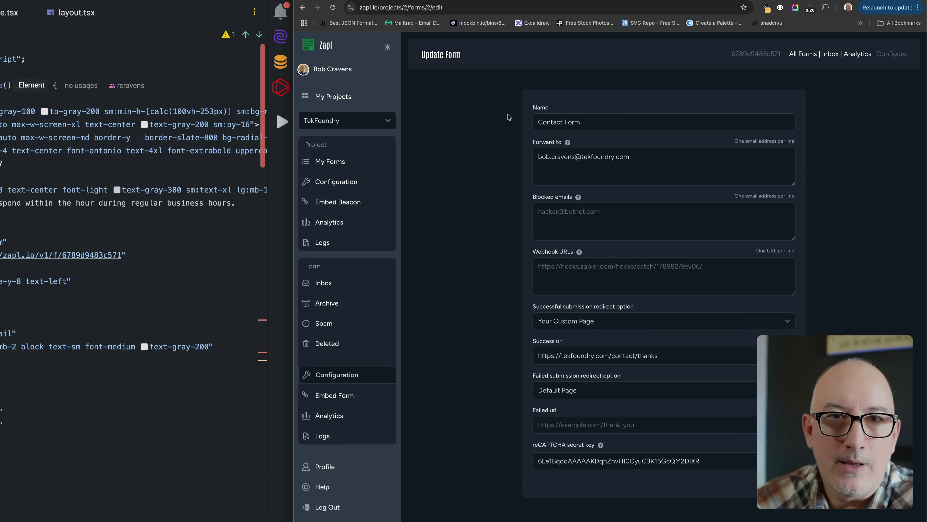
Review the form name 'Contact Form' and its forwarding e-mail address
{"action": "left_click_drag", "start_coordinate": [530, 125], "coordinate": [598, 125]}
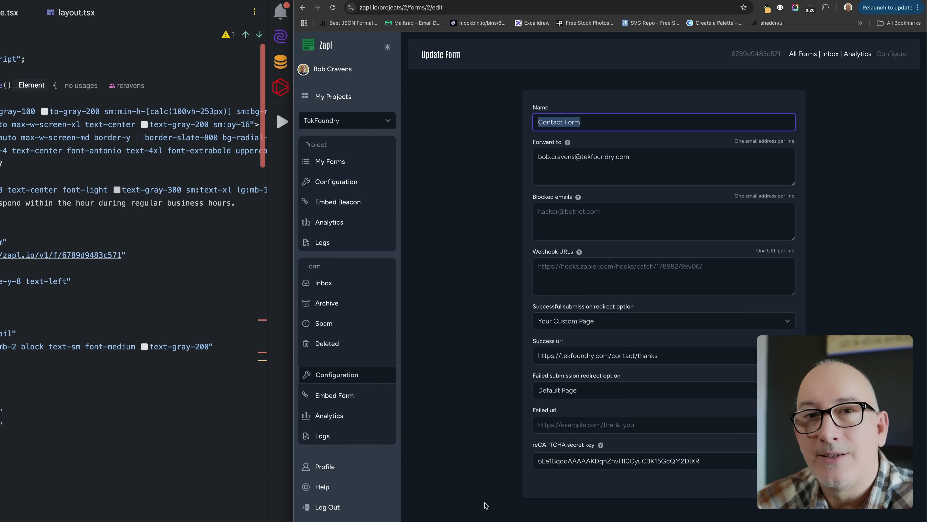
{"action": "left_click_drag", "start_coordinate": [536, 157], "coordinate": [607, 165]}
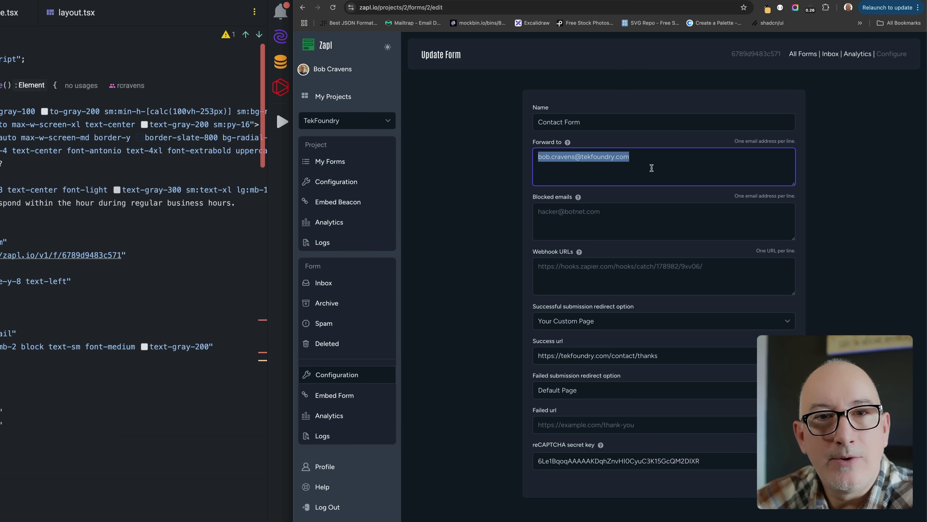
{"action": "left_click", "coordinate": [514, 181]}
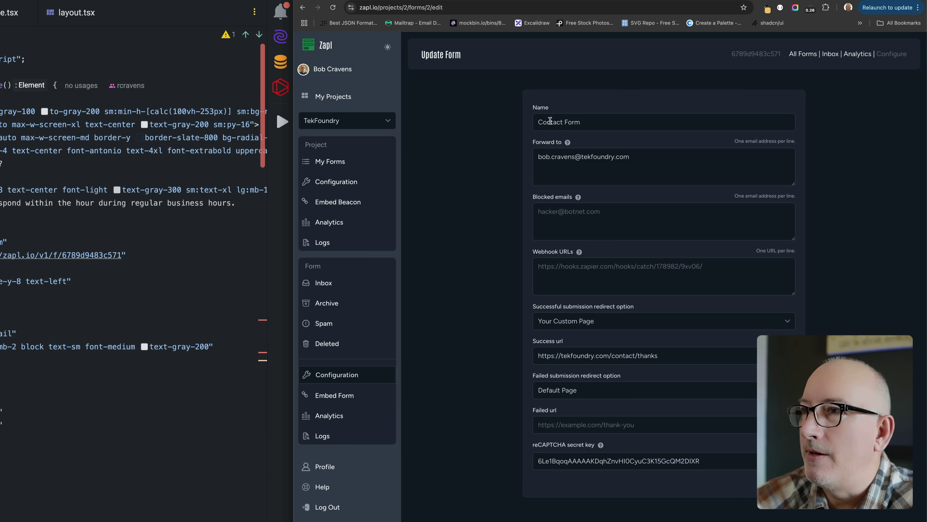
{"action": "left_click_drag", "start_coordinate": [546, 120], "coordinate": [583, 123]}
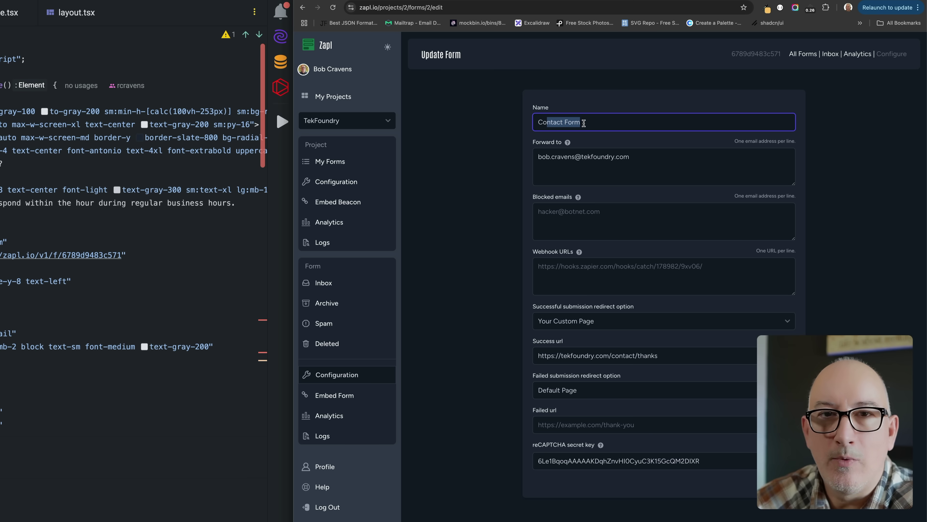
{"action": "left_click", "coordinate": [643, 163]}
{"action": "key", "text": "super+a"}
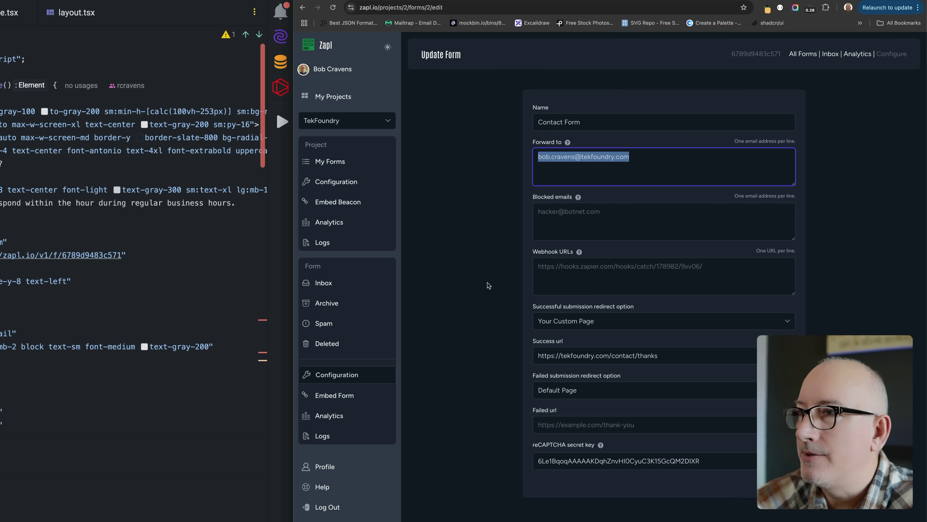
Review the blocked emails and webhook URLs, then open Zapl's Help guides
{"action": "left_click", "coordinate": [589, 227]}
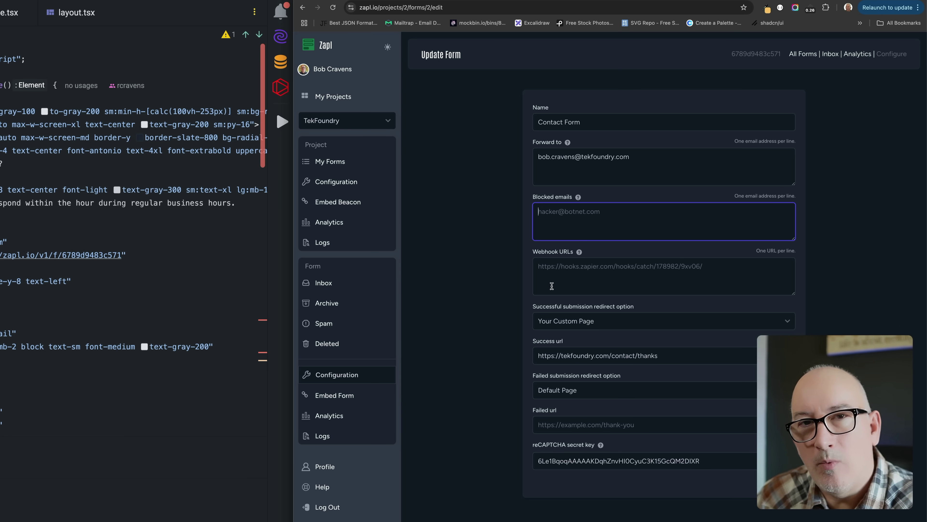
{"action": "left_click", "coordinate": [551, 271]}
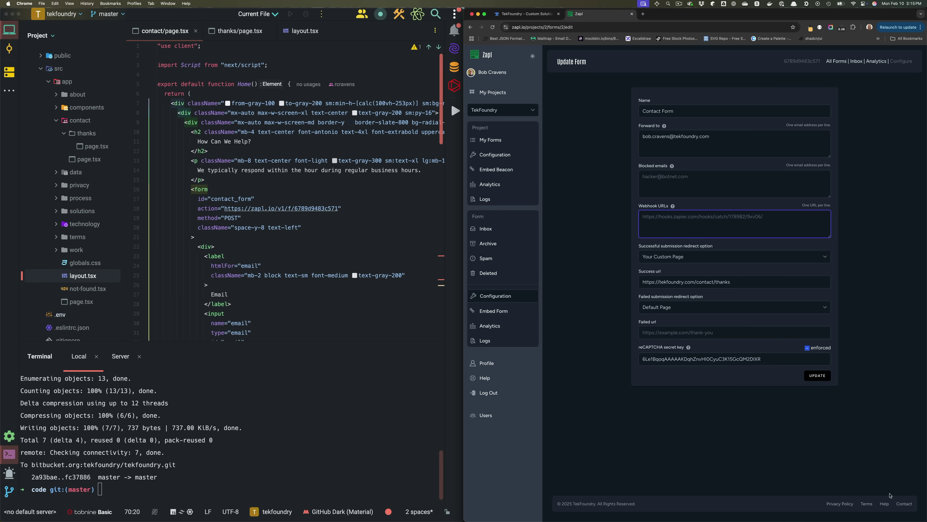
{"action": "left_click", "coordinate": [885, 505]}
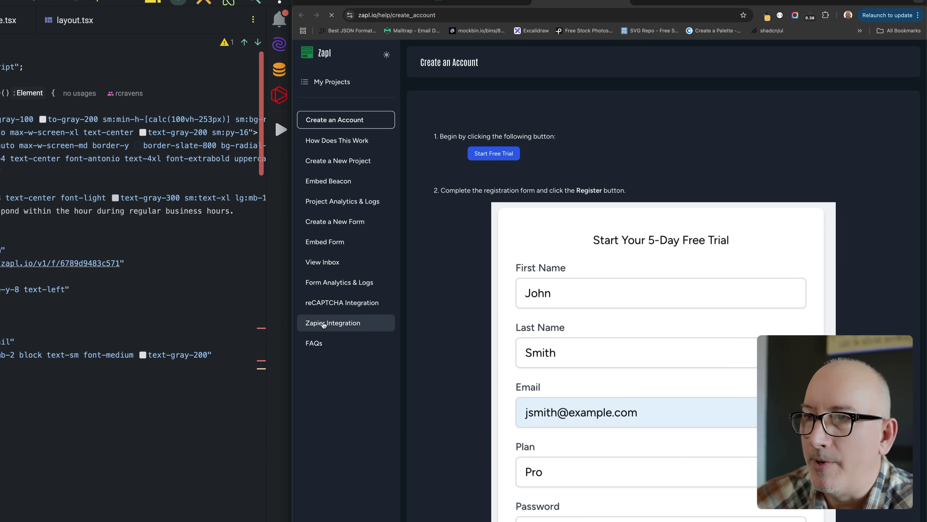
Scroll through the Zapier Integration help guide, then return to the Update Form tab
{"action": "left_click", "coordinate": [324, 323]}
{"action": "scroll", "coordinate": [542, 339], "scroll_direction": "down", "scroll_amount": 8}
{"action": "scroll", "coordinate": [541, 337], "scroll_direction": "down", "scroll_amount": 12}
{"action": "scroll", "coordinate": [542, 337], "scroll_direction": "down", "scroll_amount": 11}
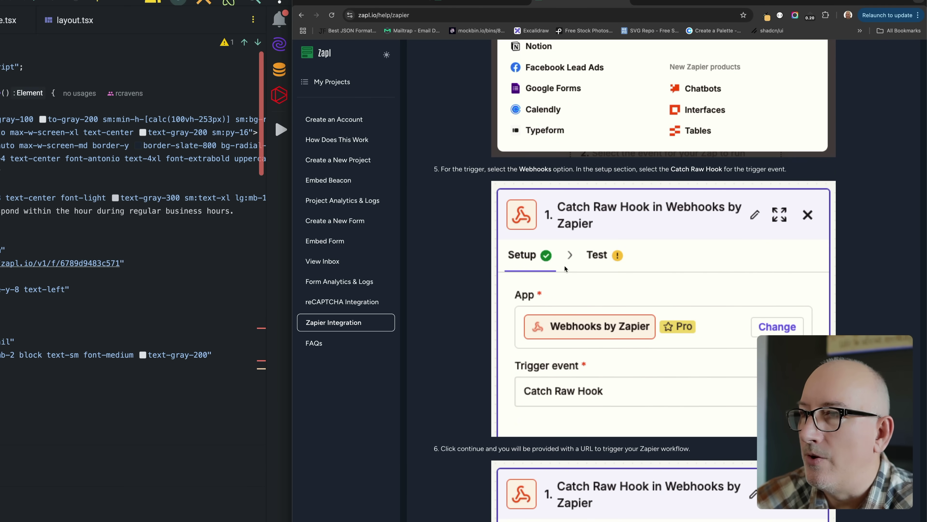
{"action": "scroll", "coordinate": [570, 335], "scroll_direction": "down", "scroll_amount": 17}
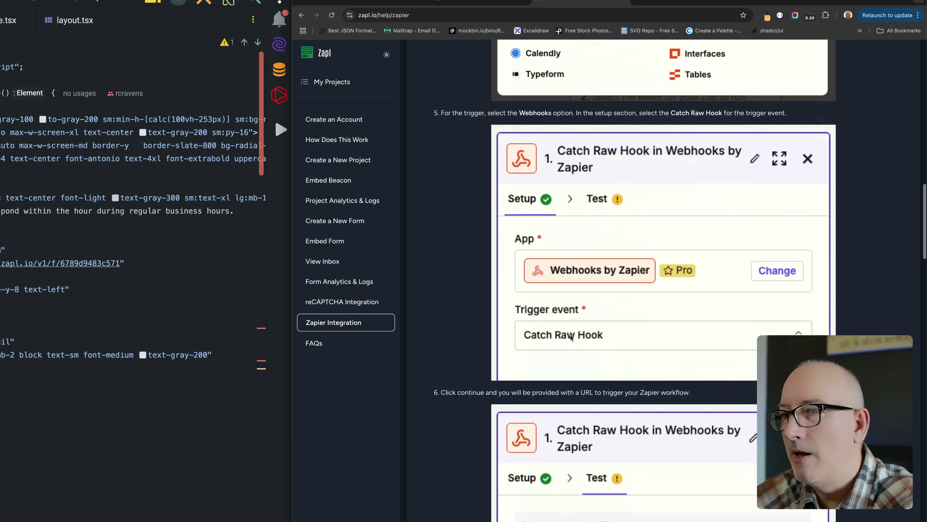
{"action": "scroll", "coordinate": [551, 411], "scroll_direction": "down", "scroll_amount": 6}
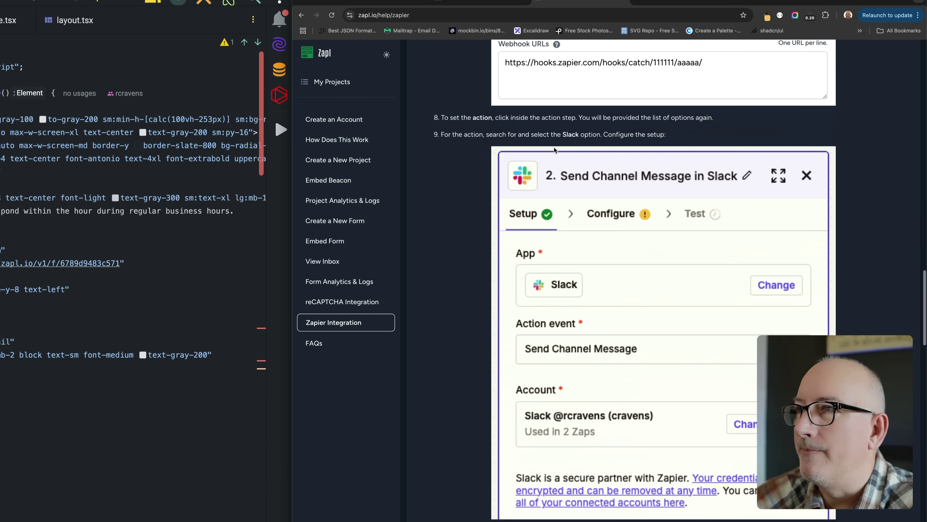
{"action": "key", "text": "ctrl+shift+Tab"}
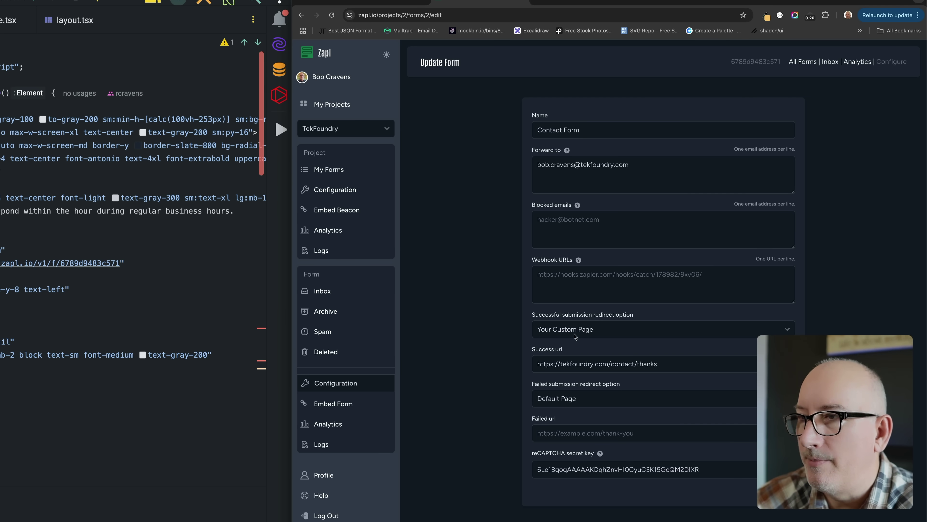
{"action": "left_click", "coordinate": [536, 366]}
{"action": "left_click_drag", "start_coordinate": [536, 366], "coordinate": [657, 368]}
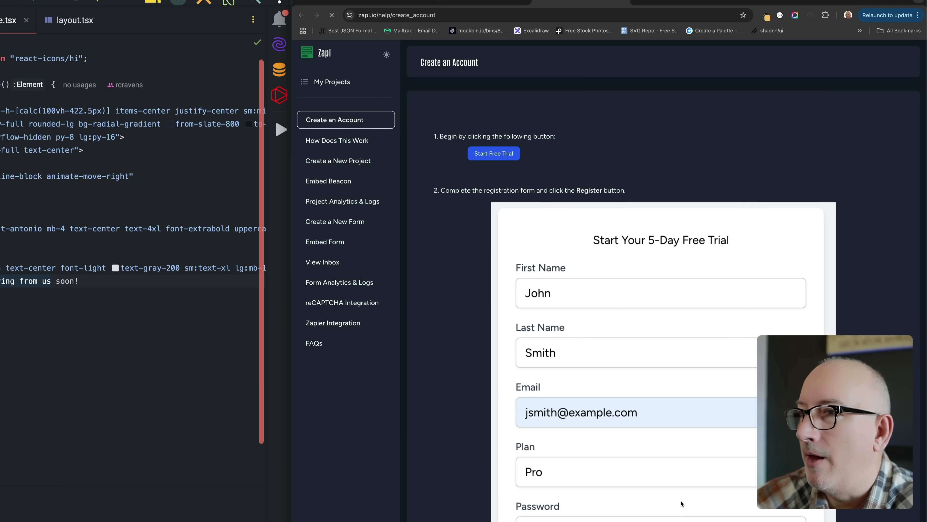
Read the reCAPTCHA Integration help guide, then return to the Update Form tab
{"action": "left_click", "coordinate": [327, 301]}
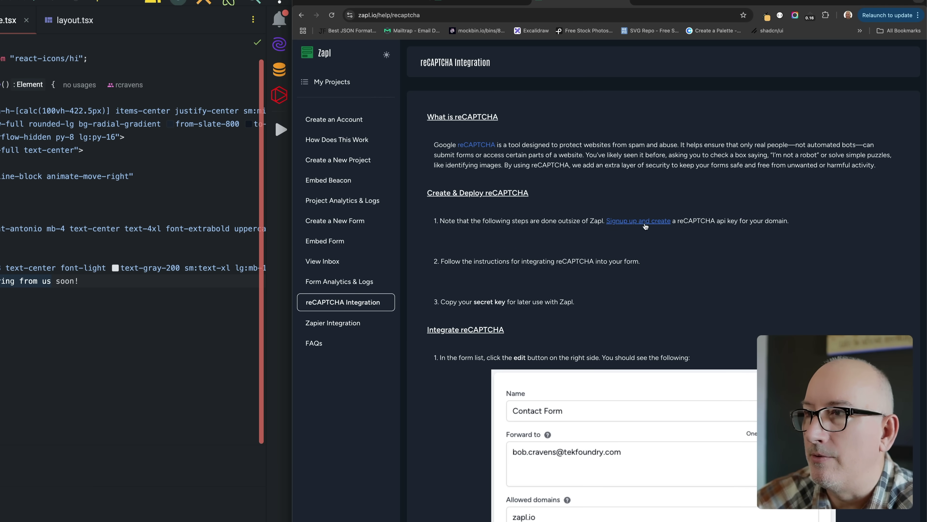
{"action": "scroll", "coordinate": [642, 306], "scroll_direction": "down", "scroll_amount": 15}
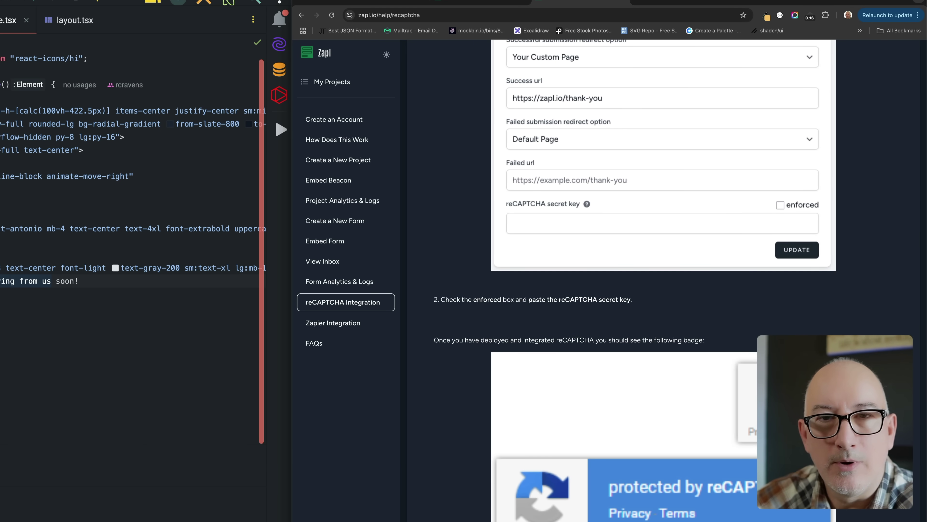
{"action": "key", "text": "ctrl+Tab"}
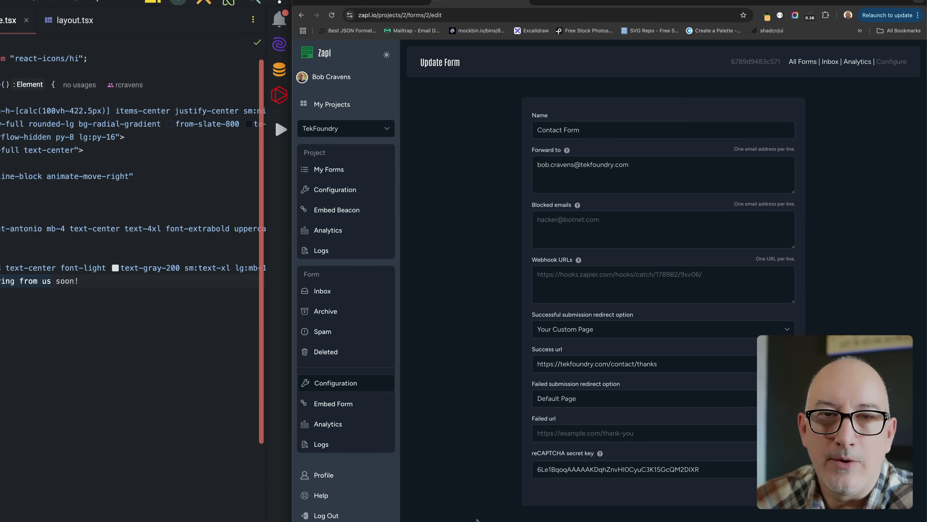
Show the TekFoundry project's Embed Beacon page with its tracking script tag
{"action": "left_click", "coordinate": [346, 210]}
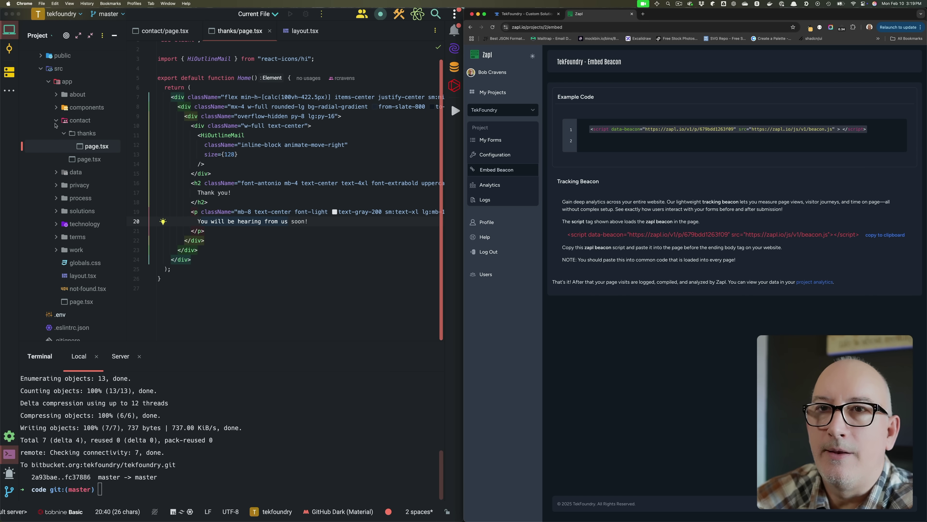
Open layout.tsx and select the beacon.js Script block on lines 45–48, before the closing body tag
{"action": "left_click", "coordinate": [55, 121]}
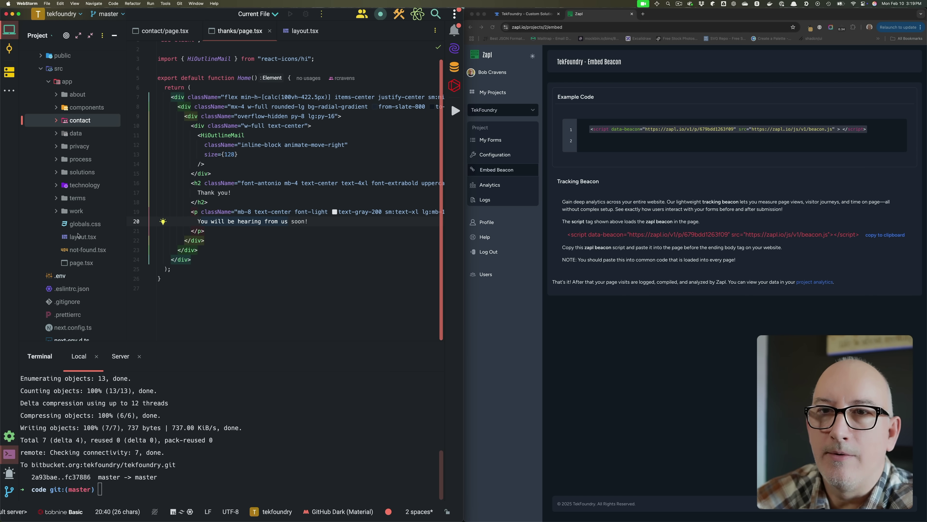
{"action": "double_click", "coordinate": [80, 237]}
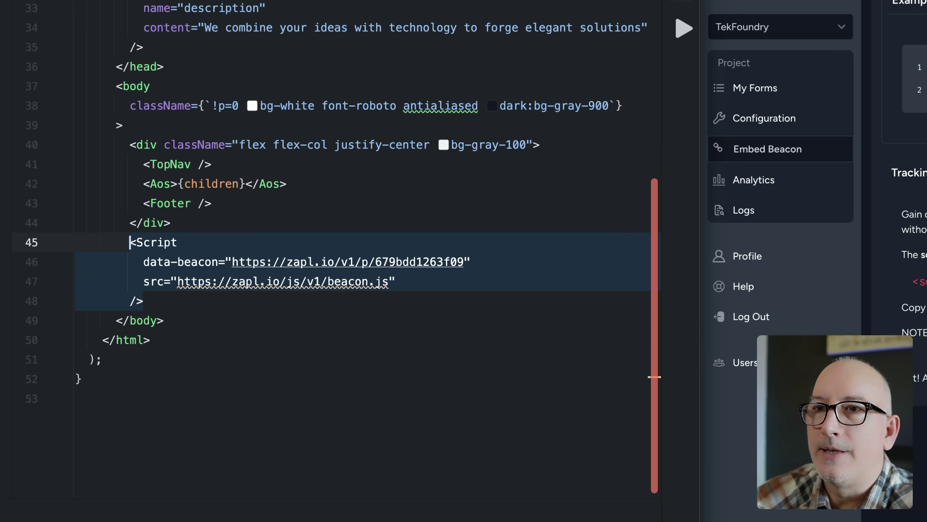
{"action": "type", "text": "<Script   data-beacon=\"https://zapl.io/v1/p/679bdd1263f09\"   src=\"https://zapl.io/js/v1/beacon.js\" />"}
{"action": "left_click_drag", "start_coordinate": [131, 242], "coordinate": [145, 300]}
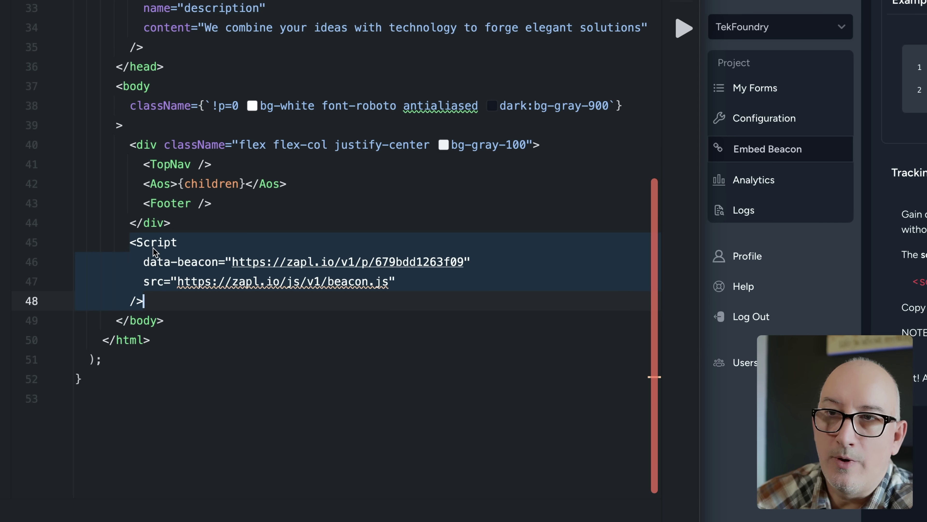
{"action": "left_click", "coordinate": [213, 305]}
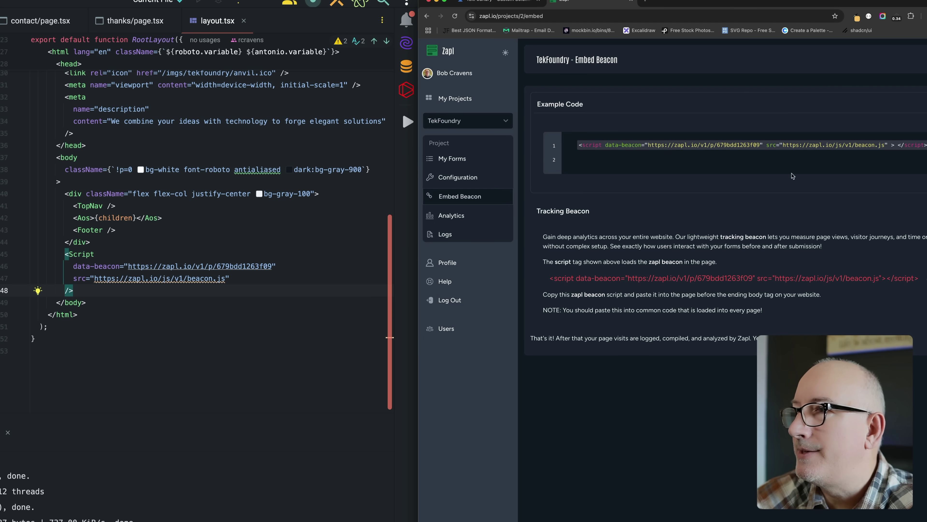
{"action": "left_click_drag", "start_coordinate": [75, 291], "coordinate": [66, 254]}
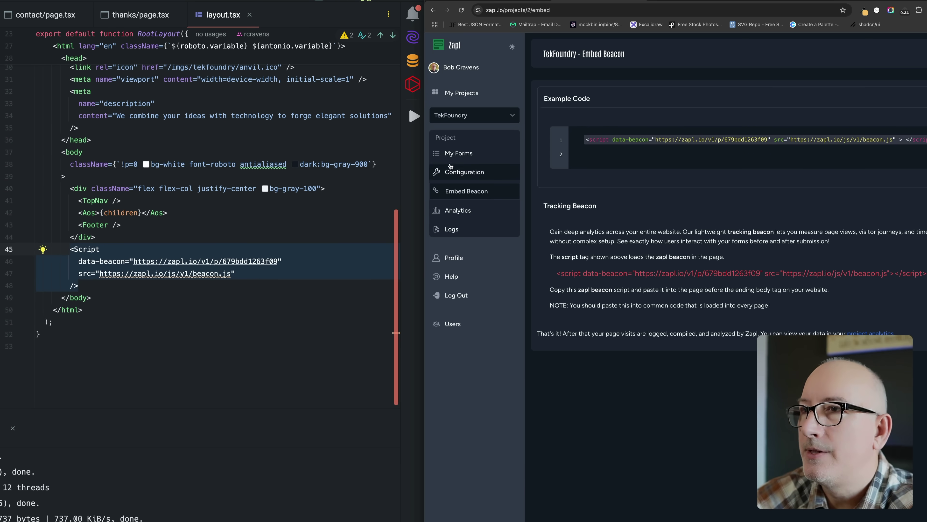
Compare the Contact Form's embed action URL with the form action on line 18 of contact/page.tsx
{"action": "left_click", "coordinate": [474, 153]}
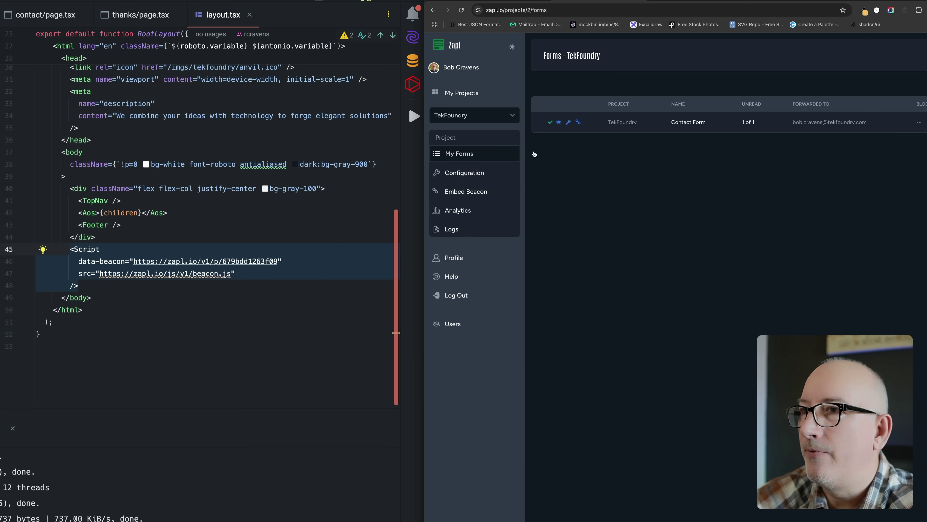
{"action": "left_click", "coordinate": [579, 122]}
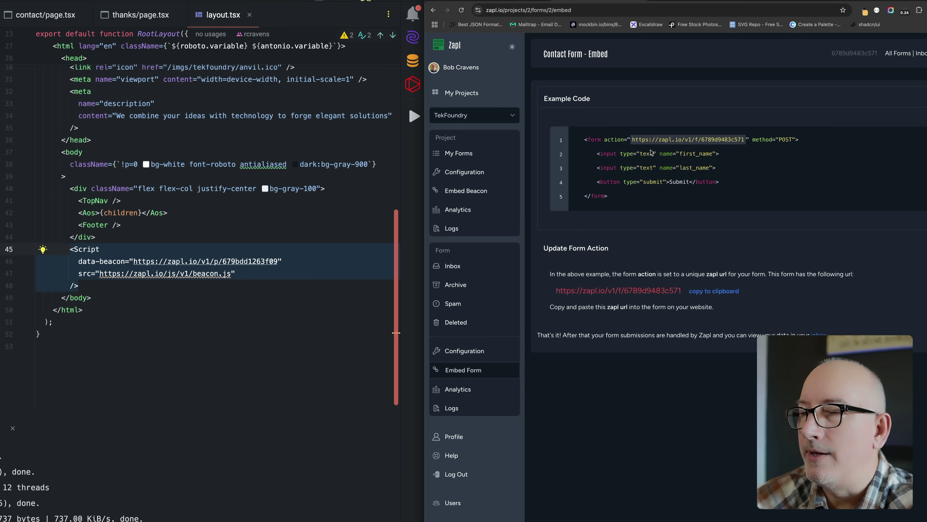
{"action": "left_click", "coordinate": [54, 16]}
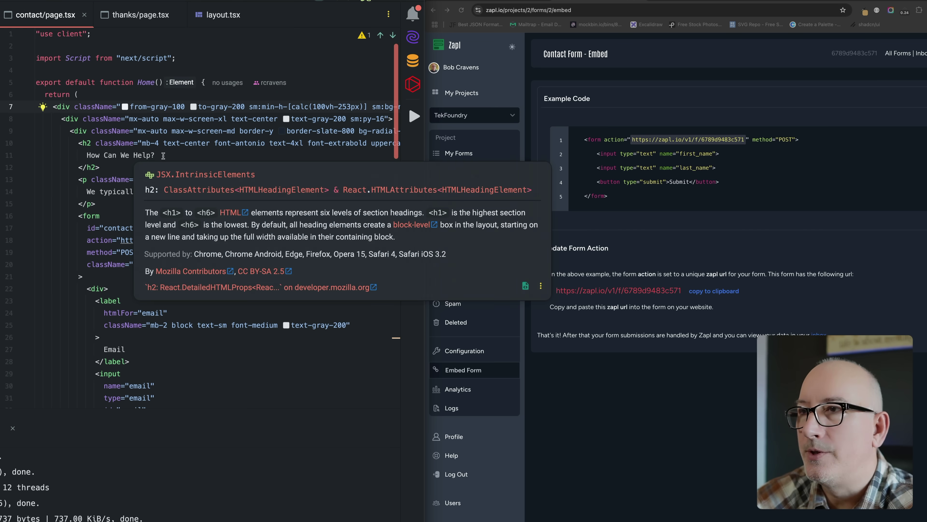
{"action": "left_click", "coordinate": [101, 216]}
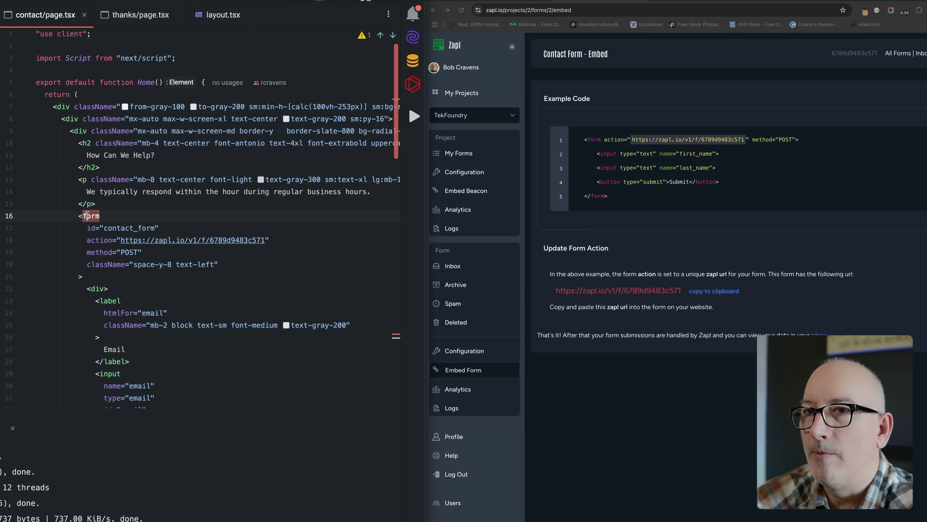
{"action": "left_click", "coordinate": [628, 218]}
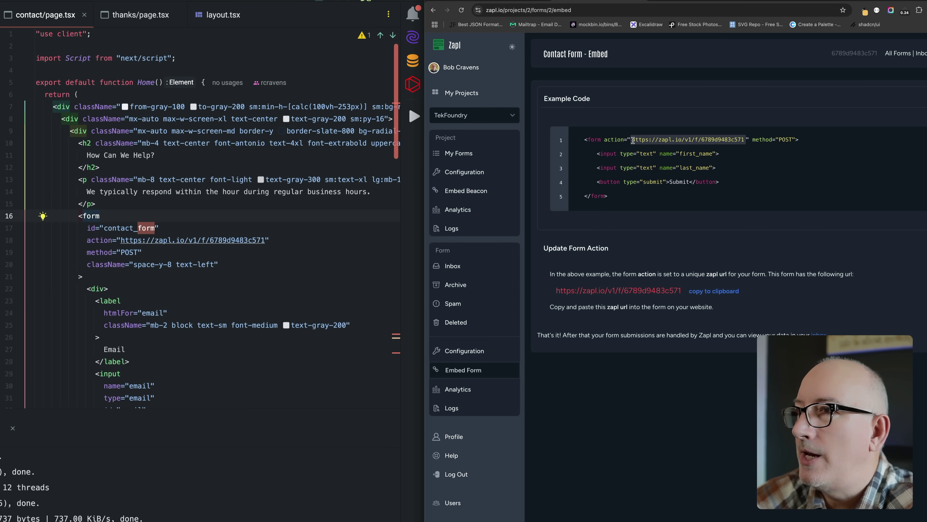
{"action": "left_click_drag", "start_coordinate": [633, 141], "coordinate": [747, 142]}
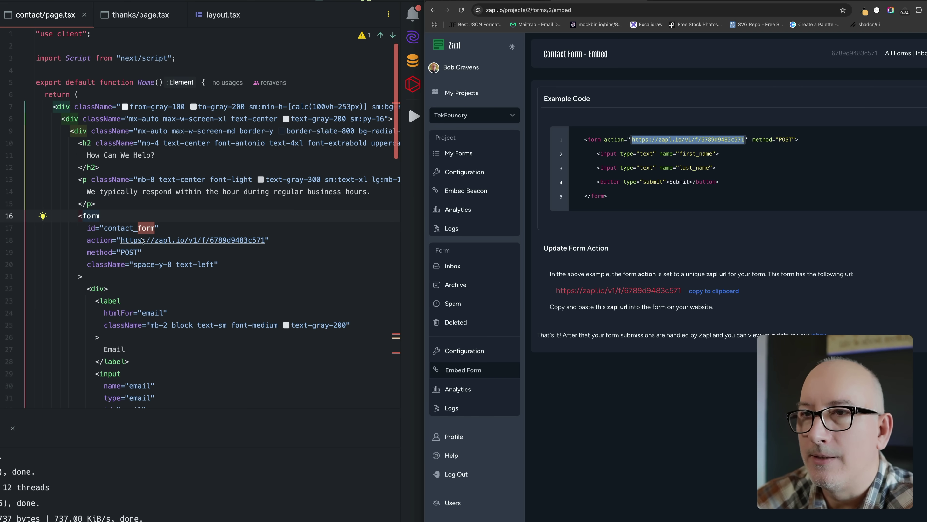
{"action": "left_click", "coordinate": [286, 246]}
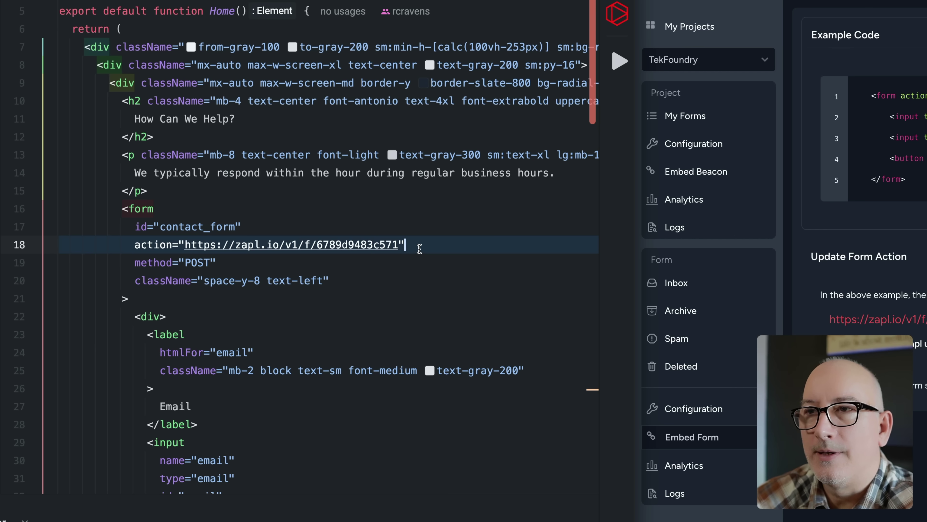